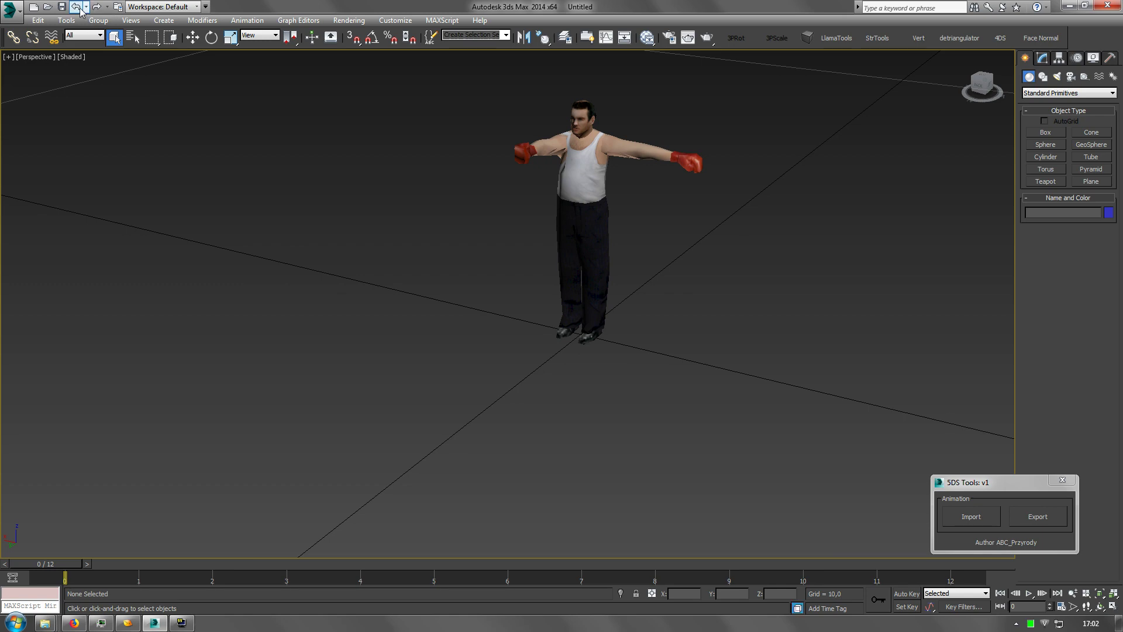
- Undo the previously imported animation and import the 5DS animation "gun04 stoj Fire.5DS" onto the character
{"action": "left_click", "coordinate": [79, 8]}
{"action": "left_click", "coordinate": [959, 517]}
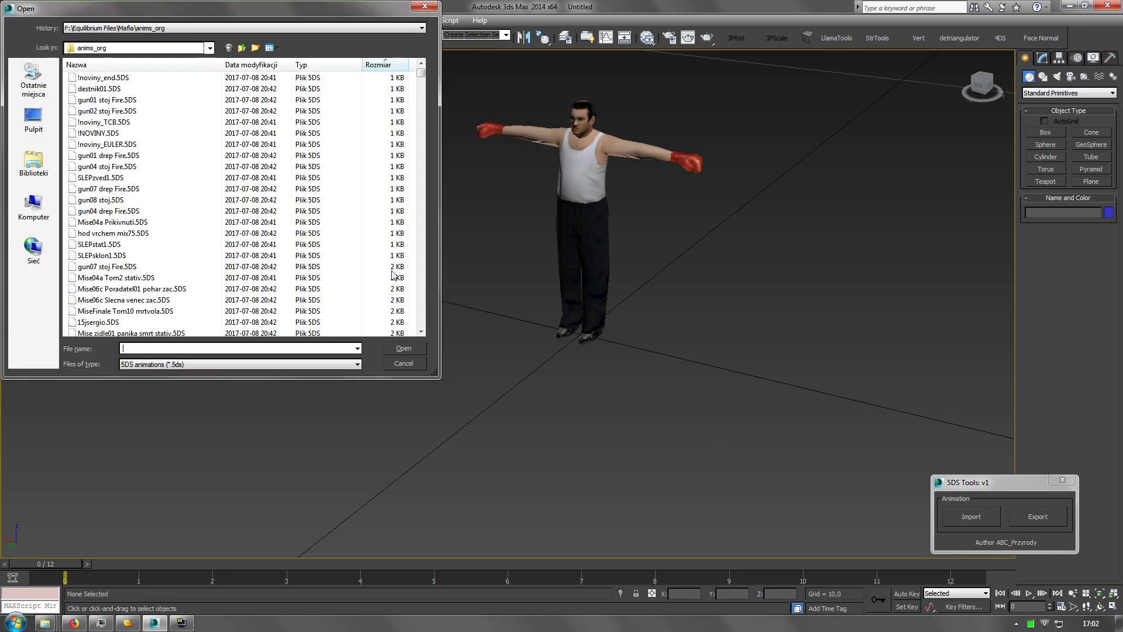
{"action": "double_click", "coordinate": [192, 168]}
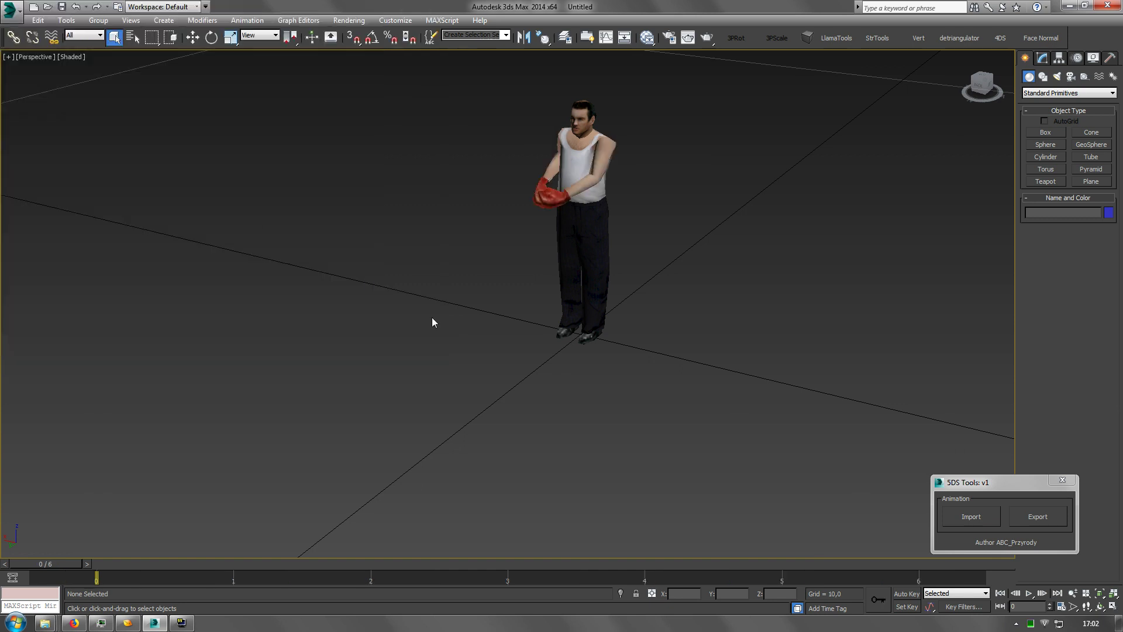
- Play the imported firing animation, stop it and return to the first frame
{"action": "left_click", "coordinate": [1029, 593]}
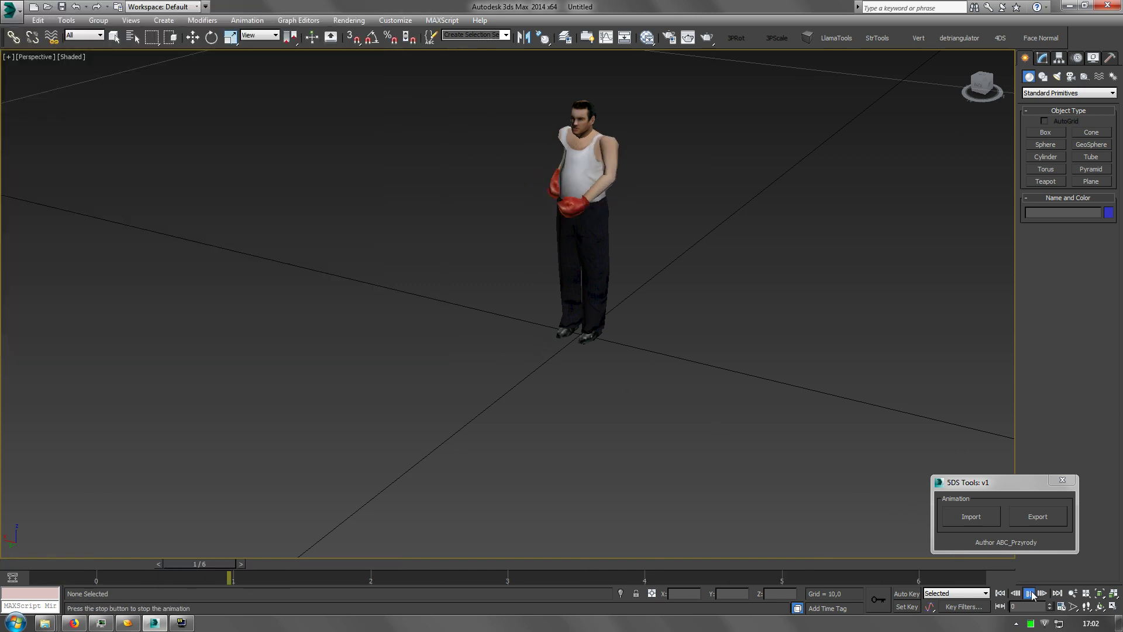
{"action": "left_click", "coordinate": [1031, 593]}
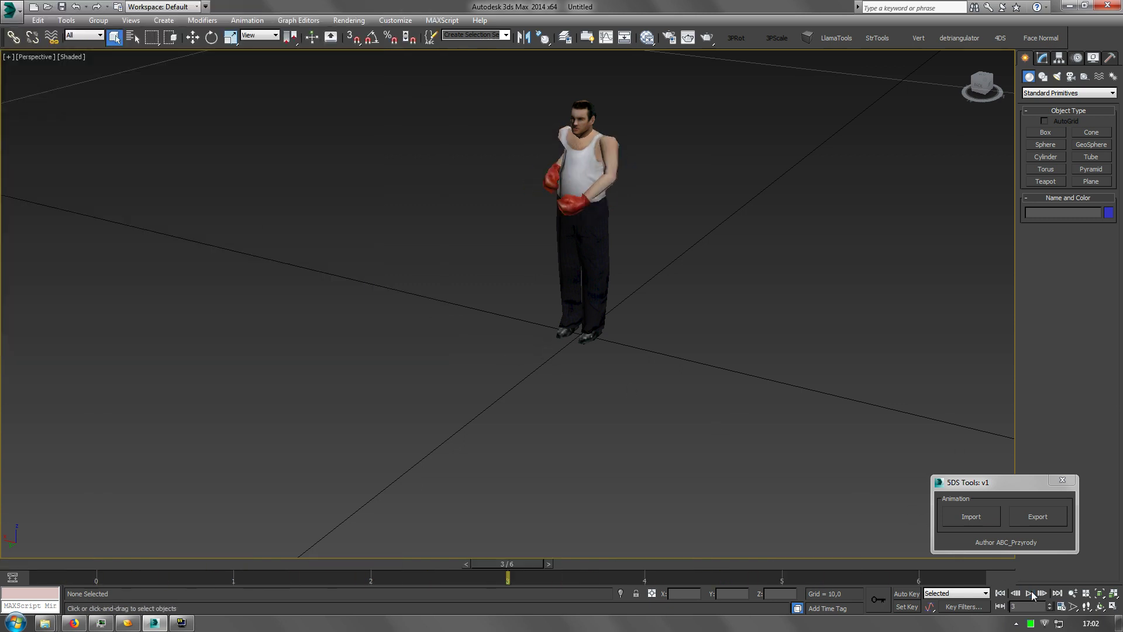
{"action": "left_click", "coordinate": [1000, 593]}
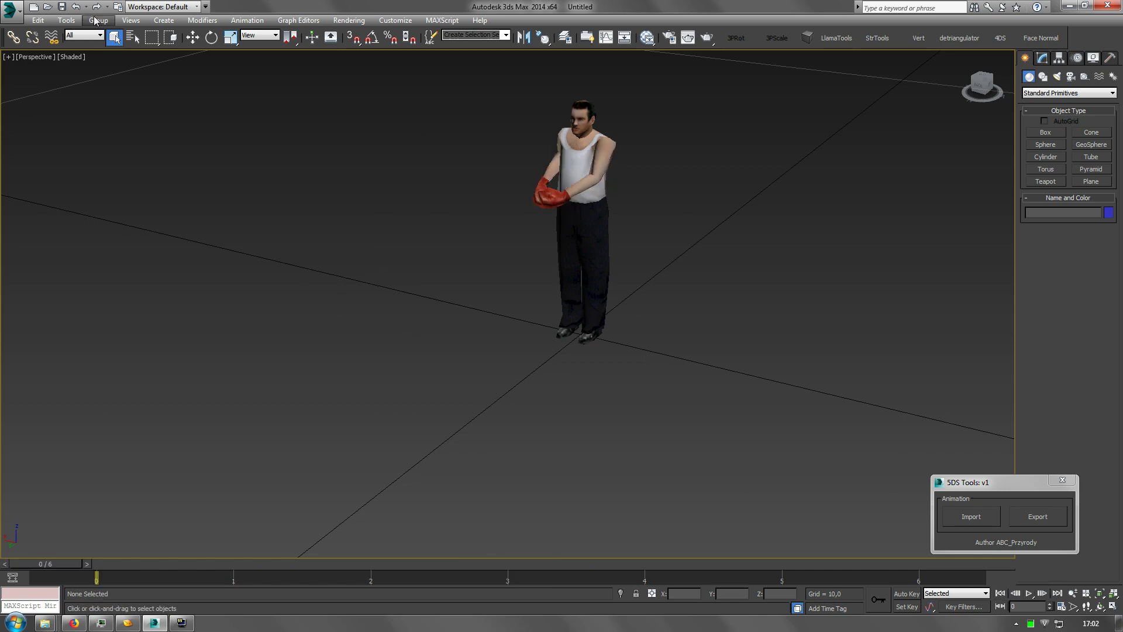
- Replace the firing animation with "MiseFinale Tom10 mrtvola.5DS" from the anims_org folder and play it
{"action": "left_click", "coordinate": [76, 7]}
{"action": "left_click", "coordinate": [968, 517]}
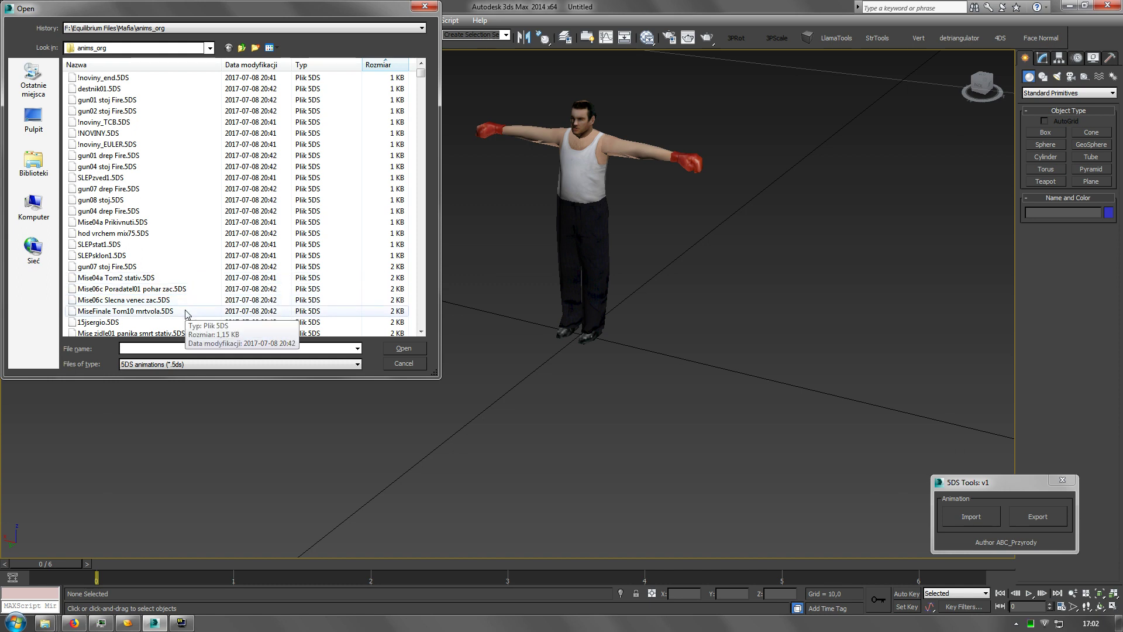
{"action": "double_click", "coordinate": [146, 311]}
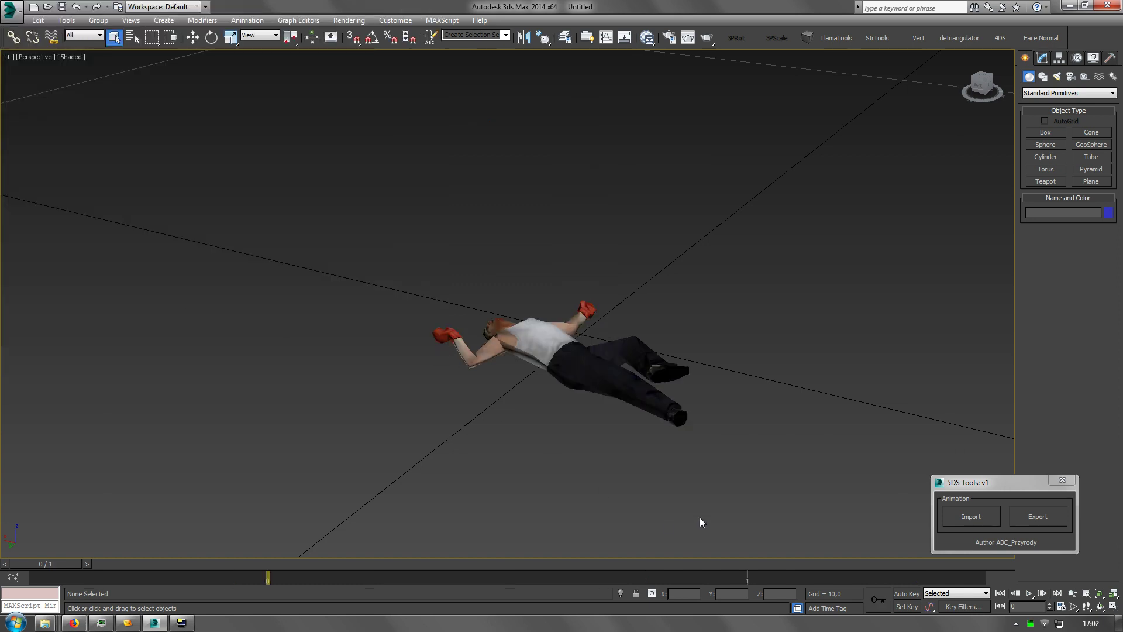
{"action": "left_click", "coordinate": [1031, 594]}
- Undo the last animation import and import "Paulie-longer2.5DS" from the file list sorted by size, largest first
{"action": "left_click", "coordinate": [81, 7]}
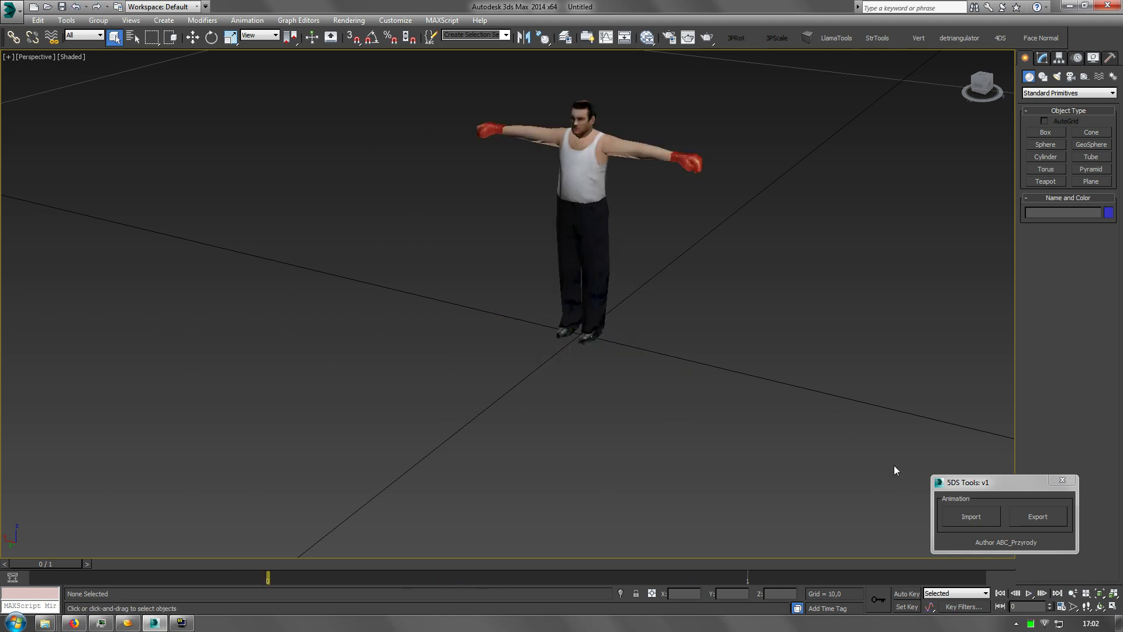
{"action": "left_click", "coordinate": [1016, 593]}
{"action": "left_click", "coordinate": [964, 517]}
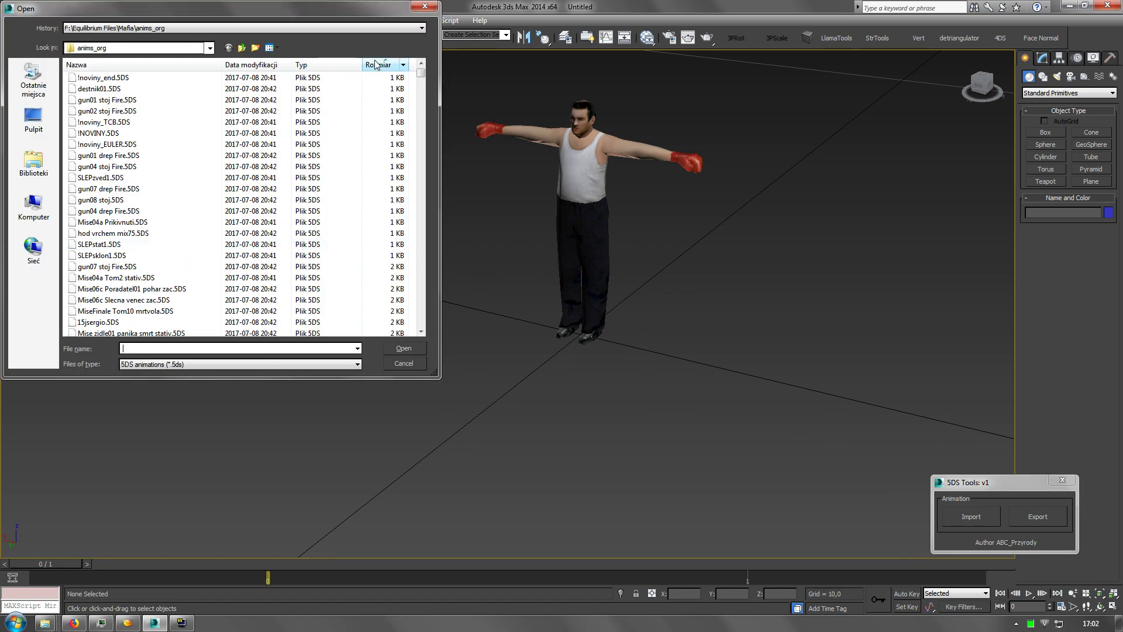
{"action": "left_click", "coordinate": [376, 65]}
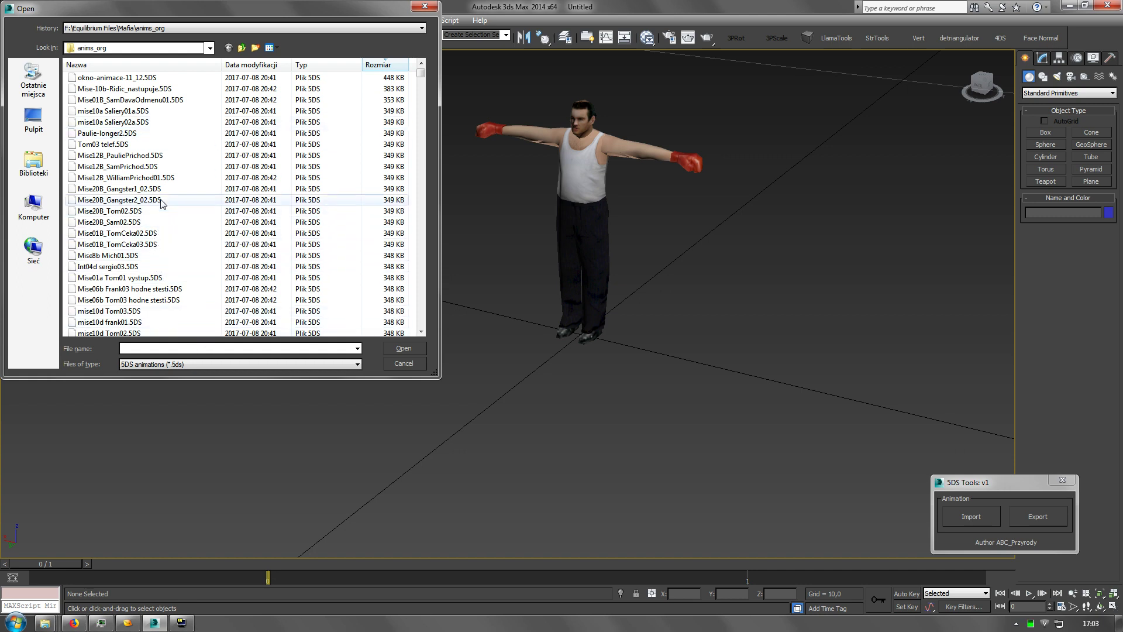
{"action": "double_click", "coordinate": [158, 134]}
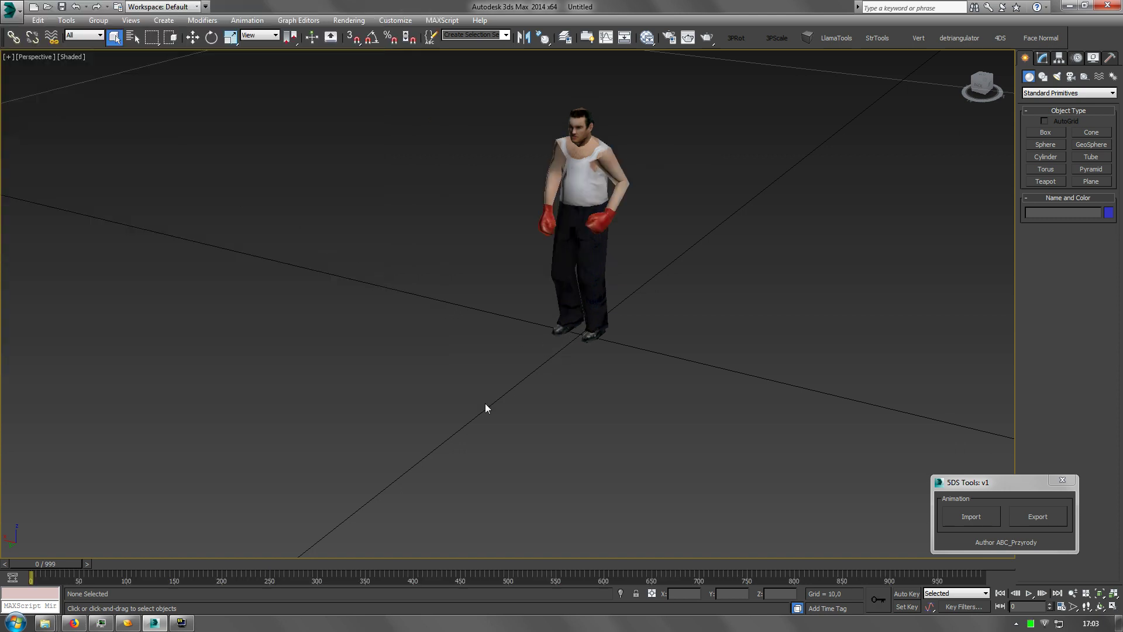
- Play the Paulie-longer2 animation on the character and return to the first frame
{"action": "middle_click_drag", "start_coordinate": [486, 402], "coordinate": [535, 359]}
{"action": "scroll", "coordinate": [534, 360], "scroll_direction": "down", "scroll_amount": 2}
{"action": "scroll", "coordinate": [535, 363], "scroll_direction": "down", "scroll_amount": 2}
{"action": "middle_click_drag", "start_coordinate": [479, 436], "coordinate": [665, 316]}
{"action": "scroll", "coordinate": [584, 318], "scroll_direction": "down", "scroll_amount": 1}
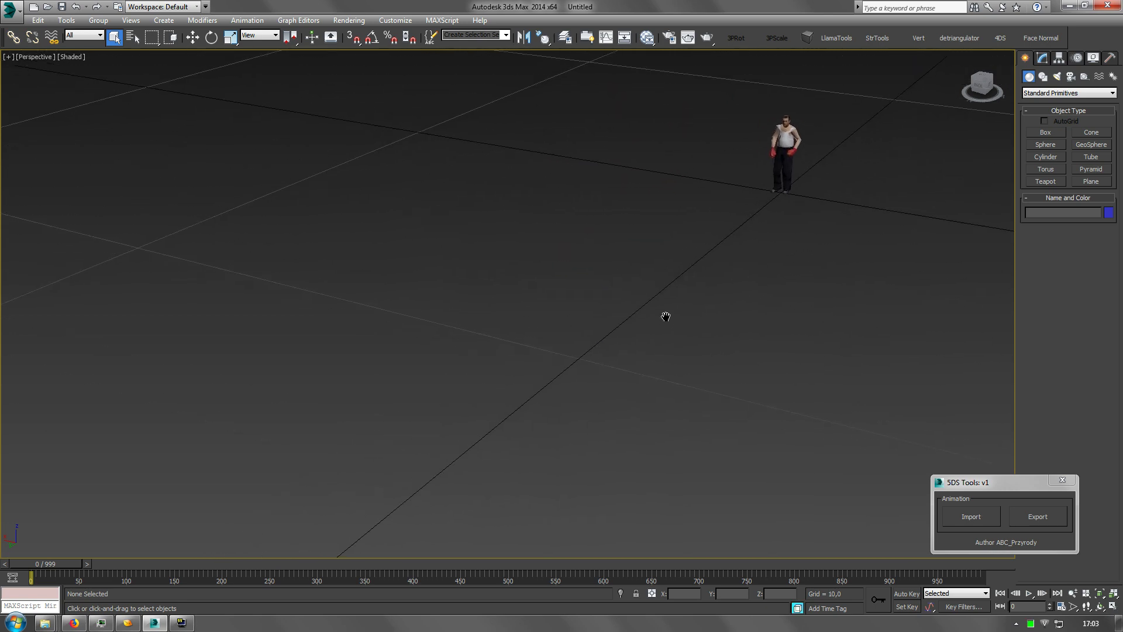
{"action": "left_click", "coordinate": [1028, 593]}
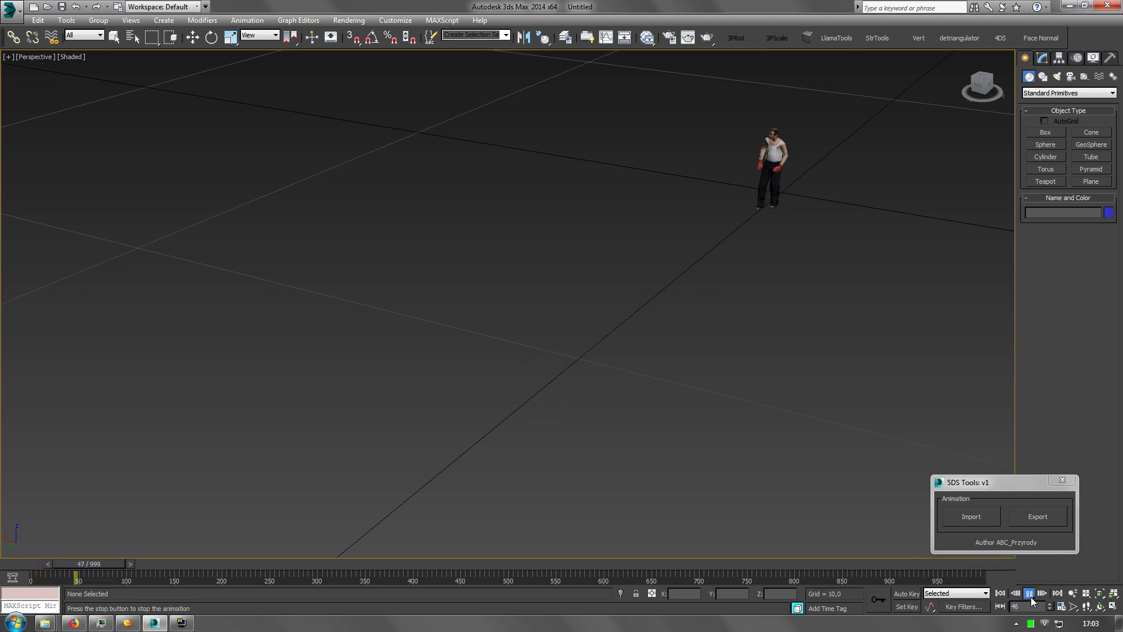
{"action": "left_click", "coordinate": [999, 594]}
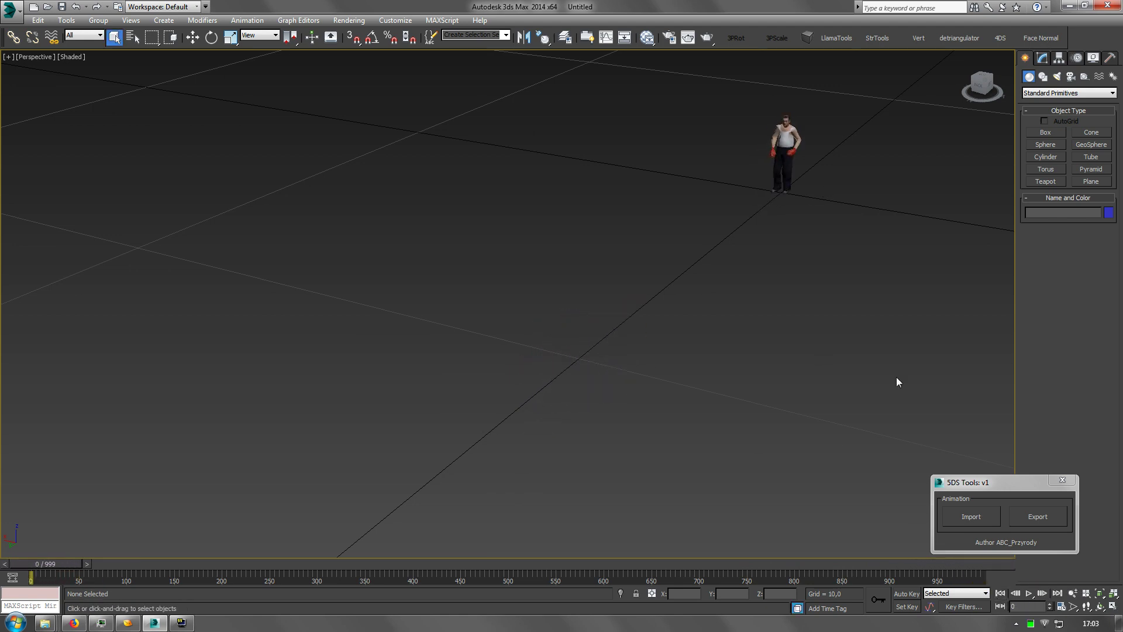
- Undo the Paulie-longer2 import and load "Tom03 telef.5DS" onto the character instead
{"action": "left_click", "coordinate": [1100, 594]}
{"action": "scroll", "coordinate": [609, 310], "scroll_direction": "down", "scroll_amount": 4}
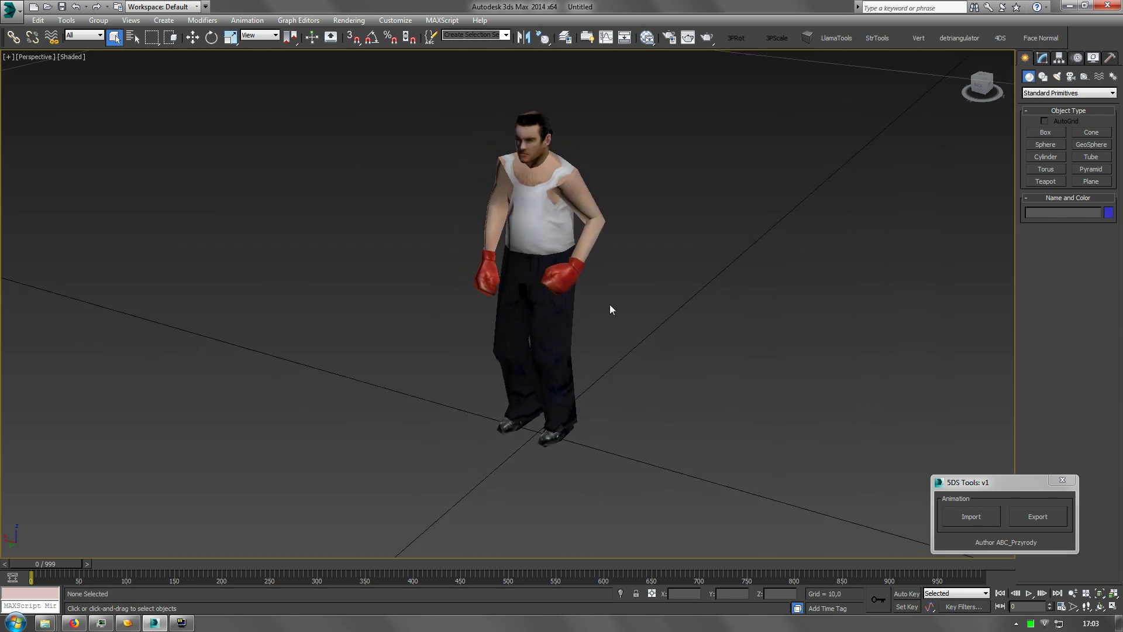
{"action": "left_click", "coordinate": [76, 7]}
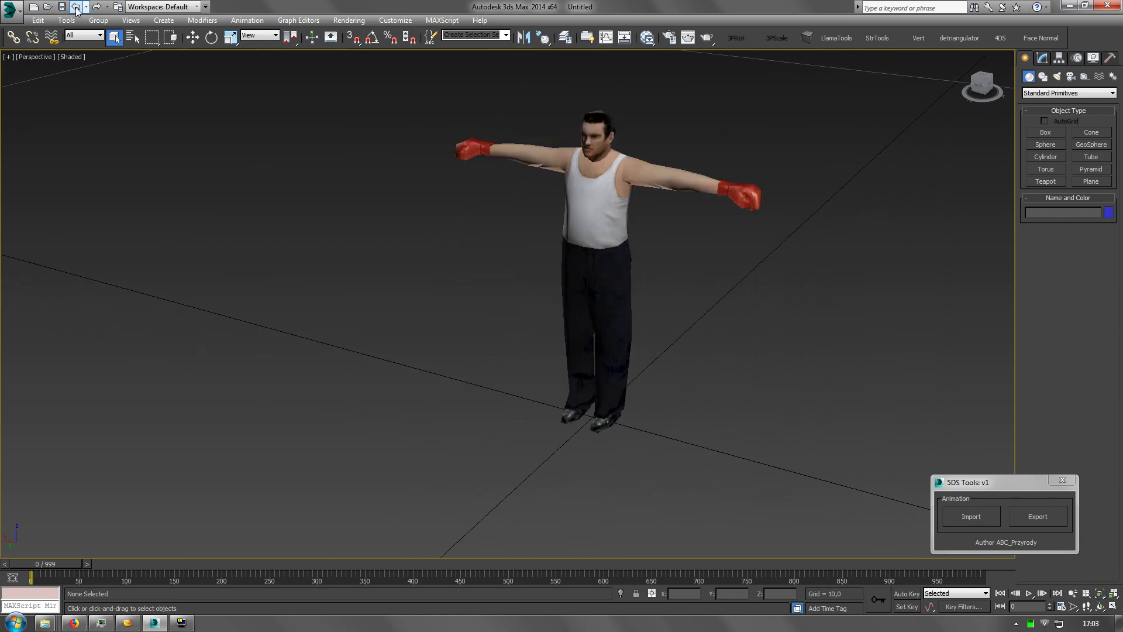
{"action": "left_click", "coordinate": [954, 520]}
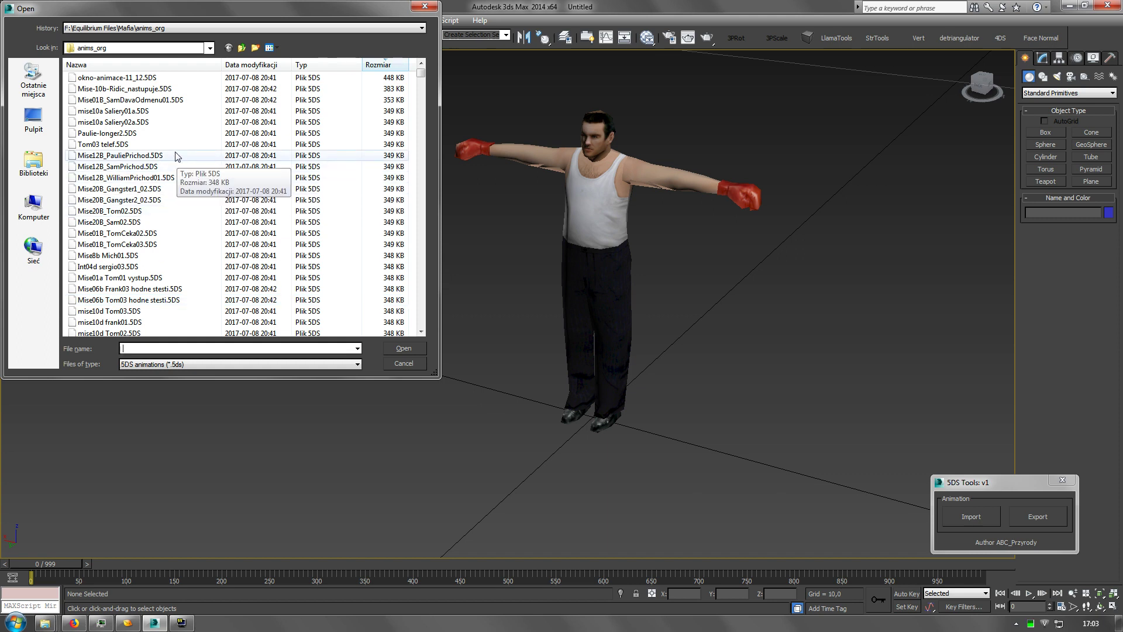
{"action": "double_click", "coordinate": [174, 144]}
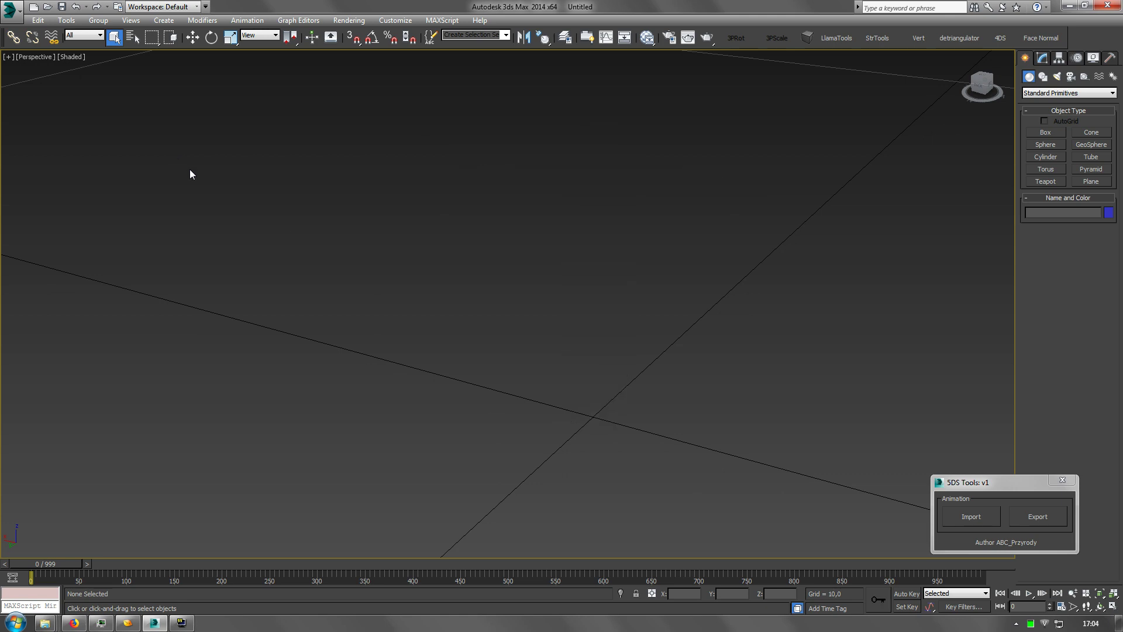
- Play the Tom03 telef animation while watching the character from several angles, and return to the first frame
{"action": "left_click", "coordinate": [1099, 594]}
{"action": "scroll", "coordinate": [707, 406], "scroll_direction": "down", "scroll_amount": 3}
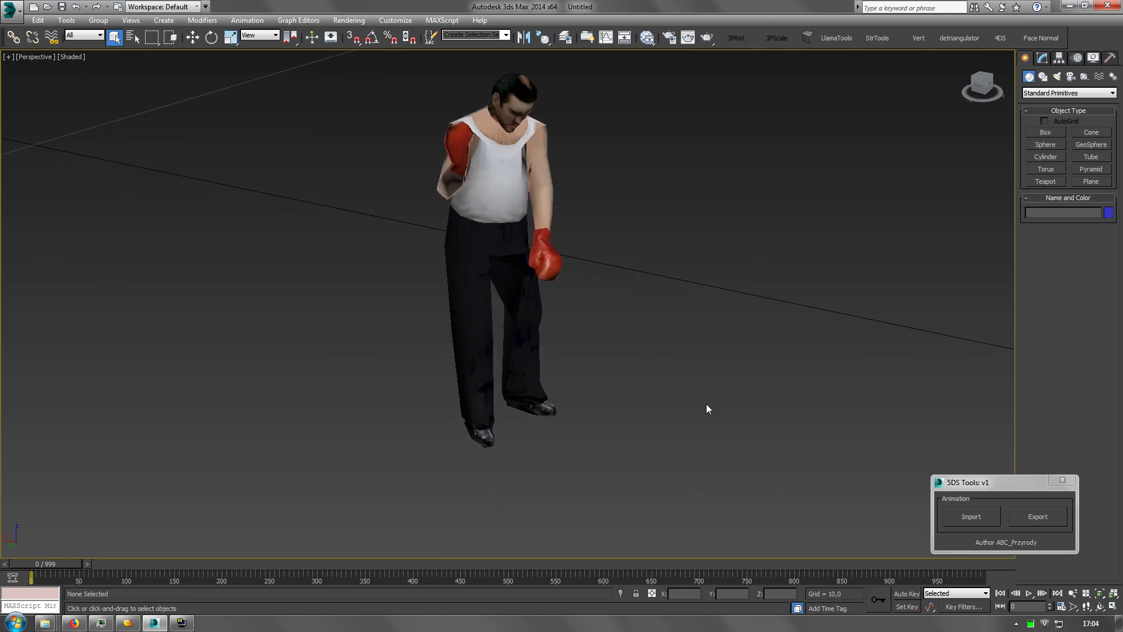
{"action": "left_click", "coordinate": [1099, 606]}
{"action": "left_click_drag", "start_coordinate": [571, 349], "coordinate": [623, 363]}
{"action": "right_click", "coordinate": [623, 363]}
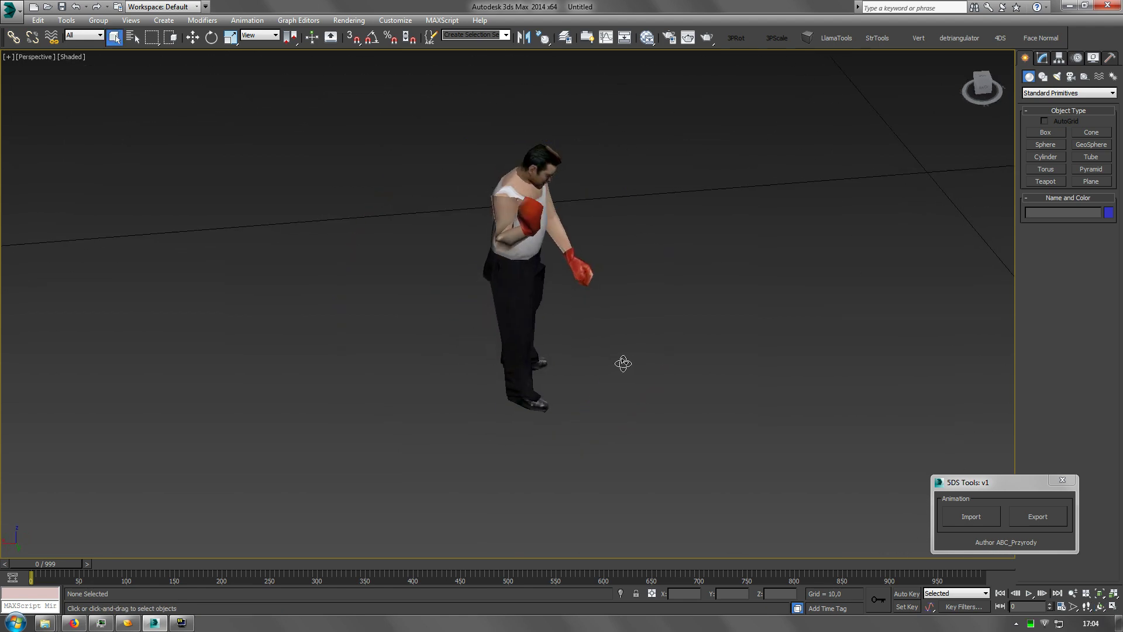
{"action": "left_click", "coordinate": [1031, 594]}
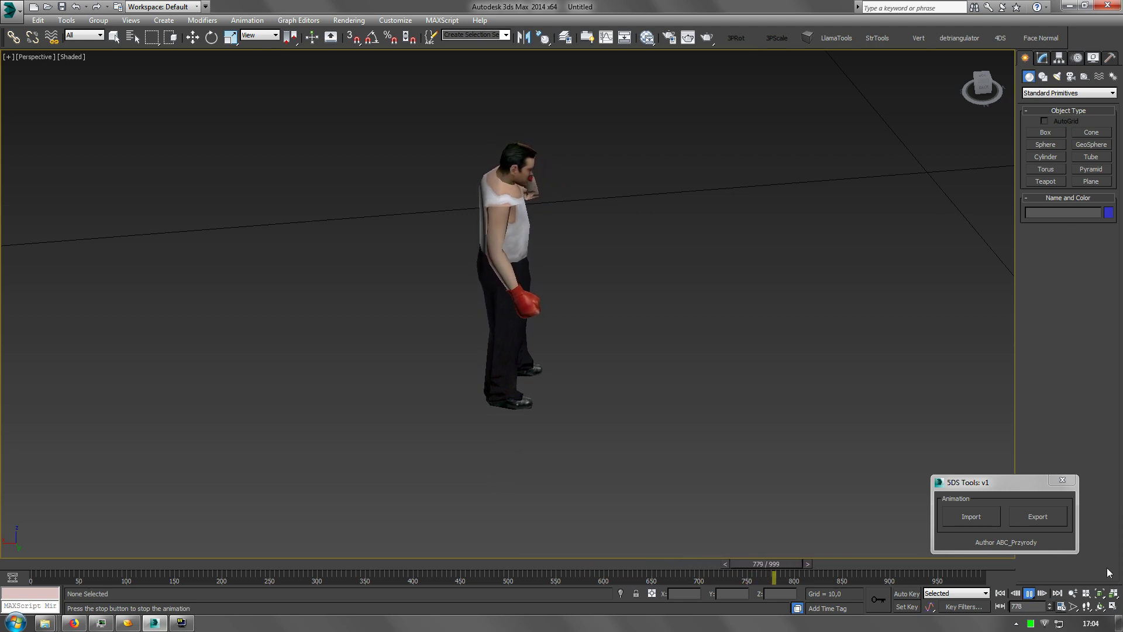
{"action": "left_click", "coordinate": [1100, 606]}
{"action": "left_click_drag", "start_coordinate": [618, 350], "coordinate": [580, 317]}
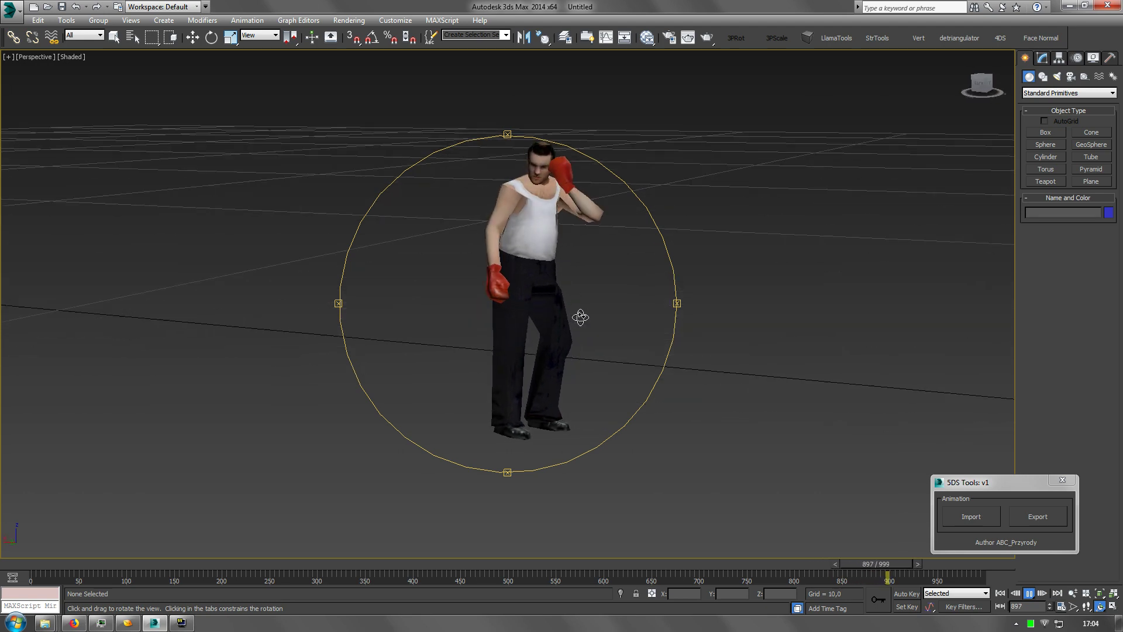
{"action": "right_click", "coordinate": [651, 334]}
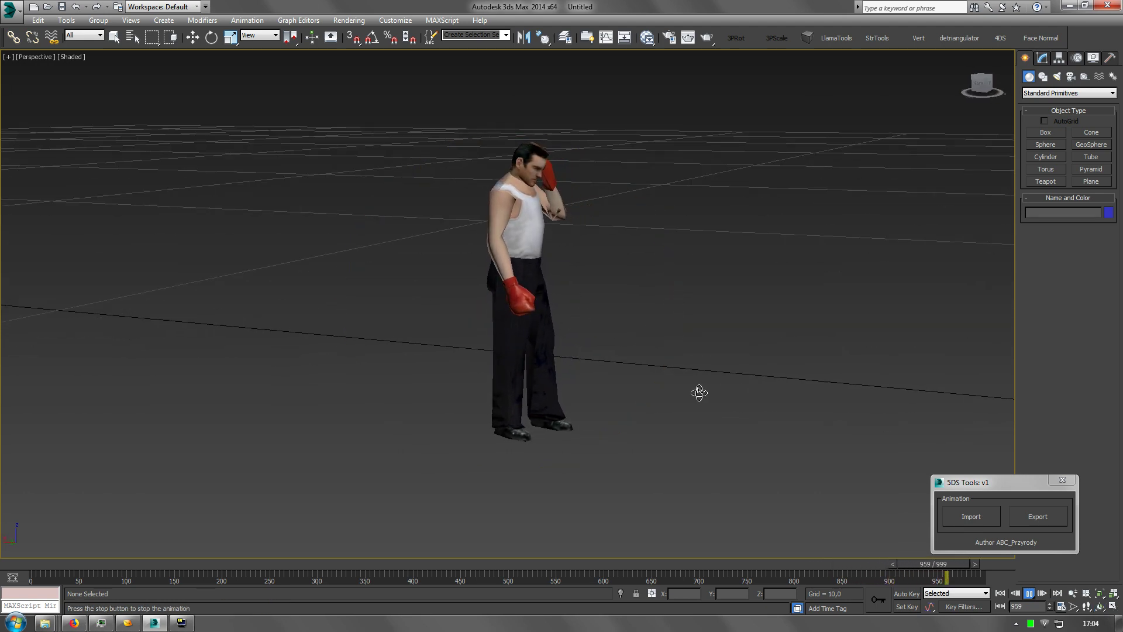
{"action": "left_click", "coordinate": [1029, 593]}
{"action": "left_click", "coordinate": [1000, 593]}
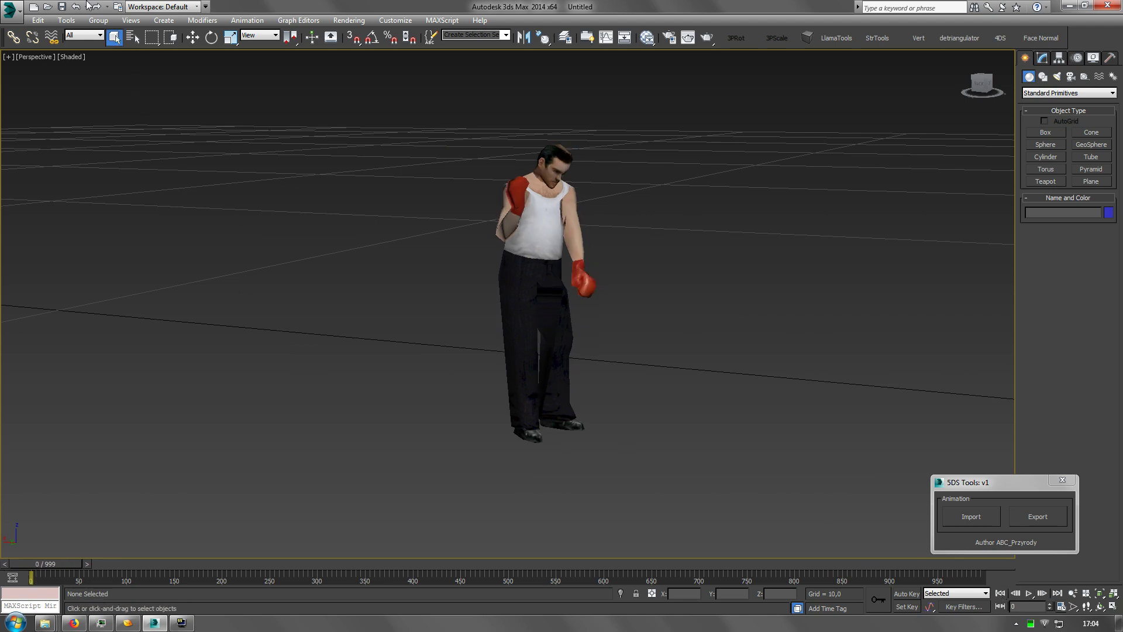
- Replace the Tom03 telef animation with "VykopnutiDveri.5DS" and play it on the character
{"action": "left_click", "coordinate": [80, 7]}
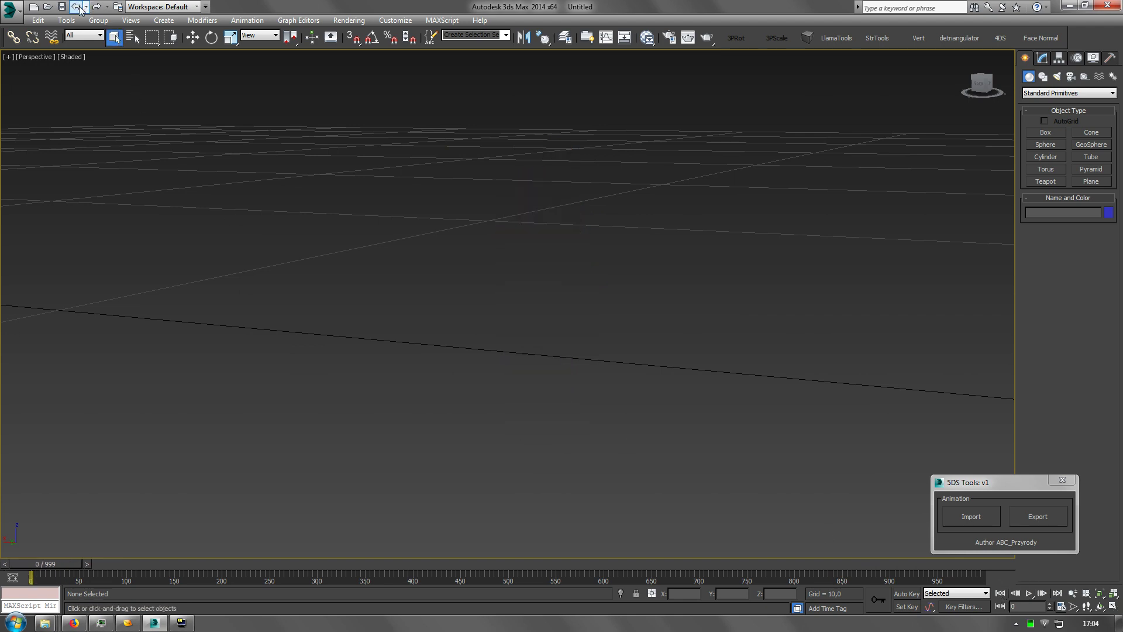
{"action": "left_click", "coordinate": [1099, 593]}
{"action": "scroll", "coordinate": [707, 359], "scroll_direction": "down", "scroll_amount": 2}
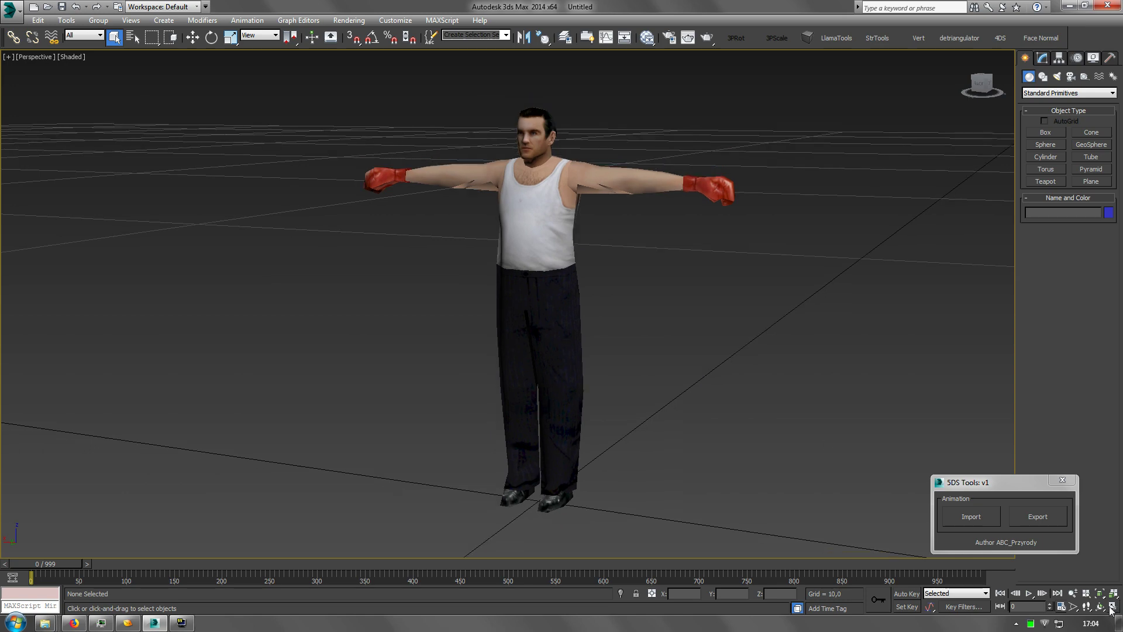
{"action": "key", "text": "ctrl+r"}
{"action": "left_click_drag", "start_coordinate": [585, 328], "coordinate": [581, 315]}
{"action": "right_click", "coordinate": [578, 316]}
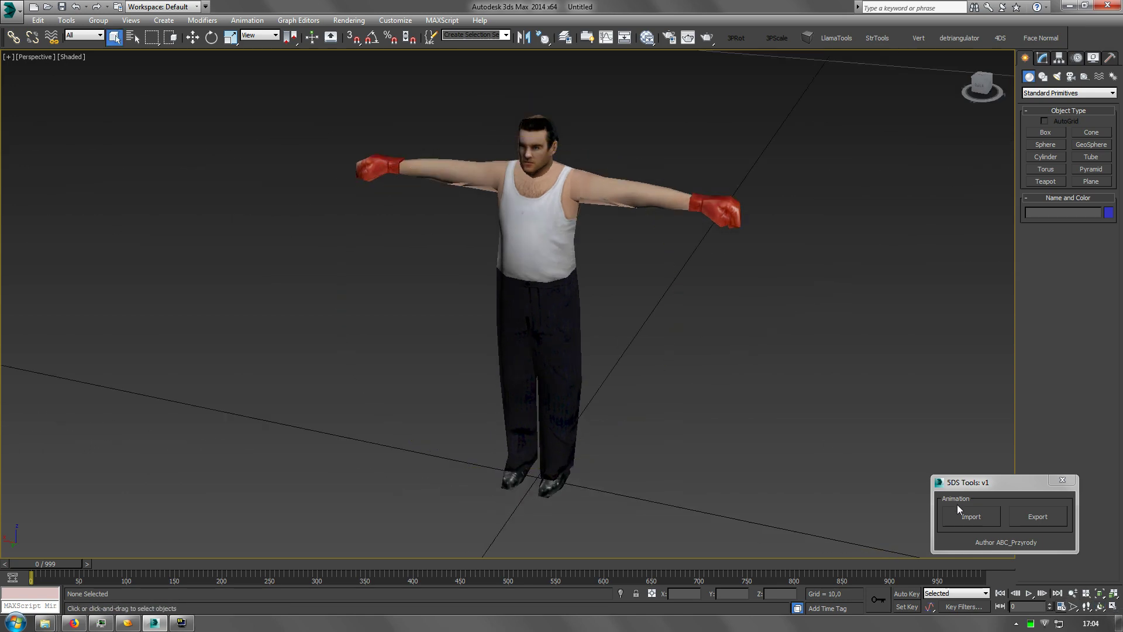
{"action": "left_click", "coordinate": [971, 517]}
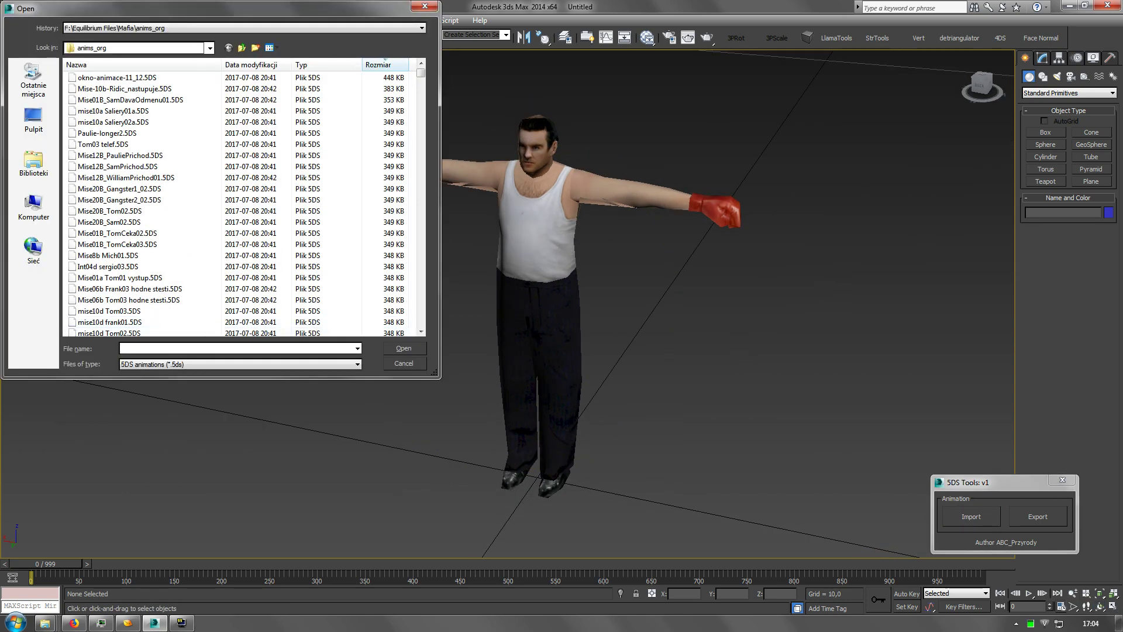
{"action": "type", "text": "vyk"}
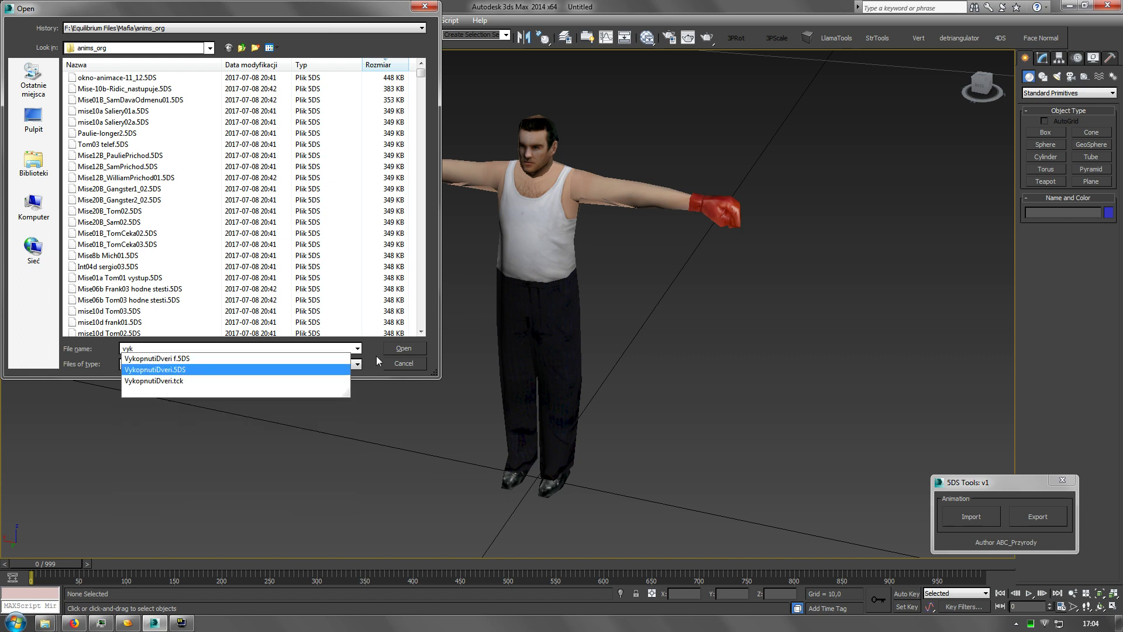
{"action": "key", "text": "Return"}
{"action": "left_click", "coordinate": [402, 351]}
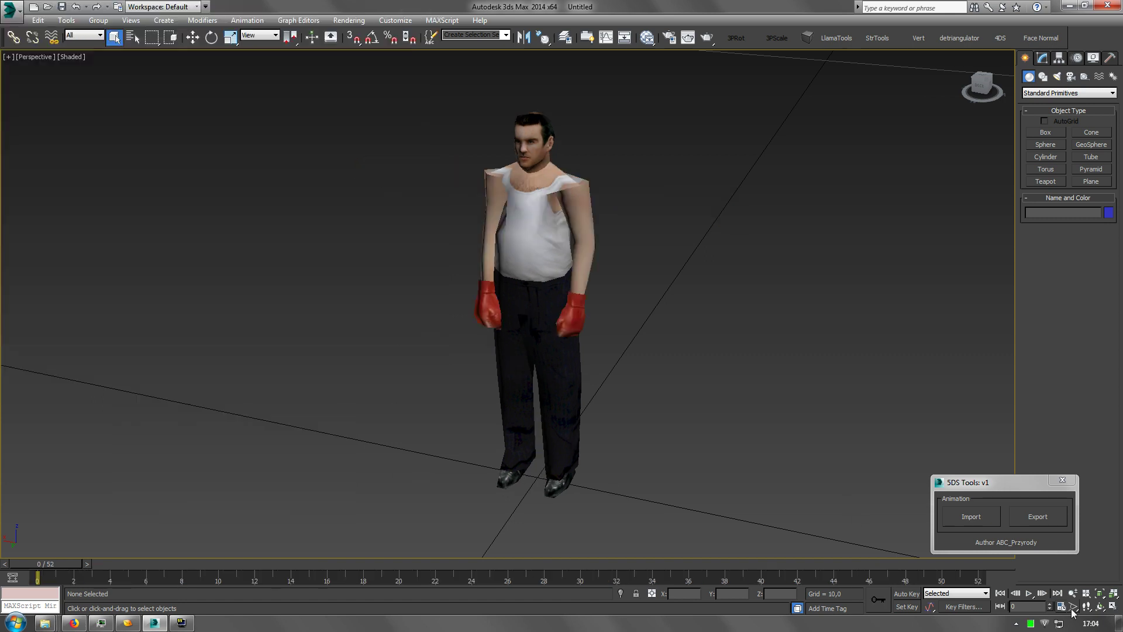
{"action": "left_click", "coordinate": [1030, 592]}
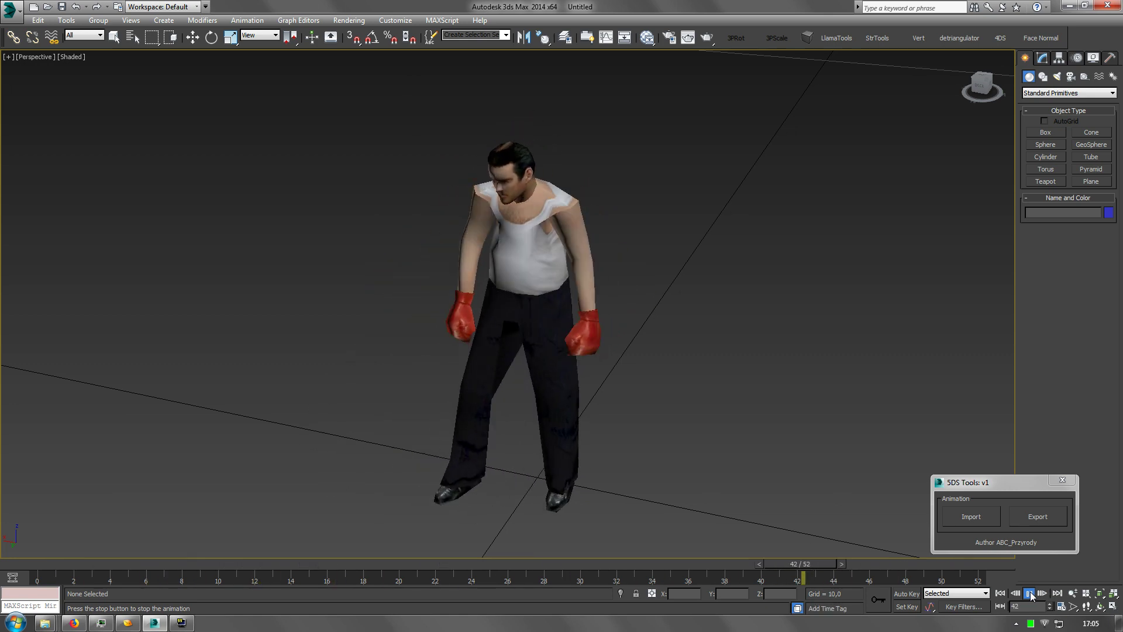
{"action": "left_click", "coordinate": [1030, 591]}
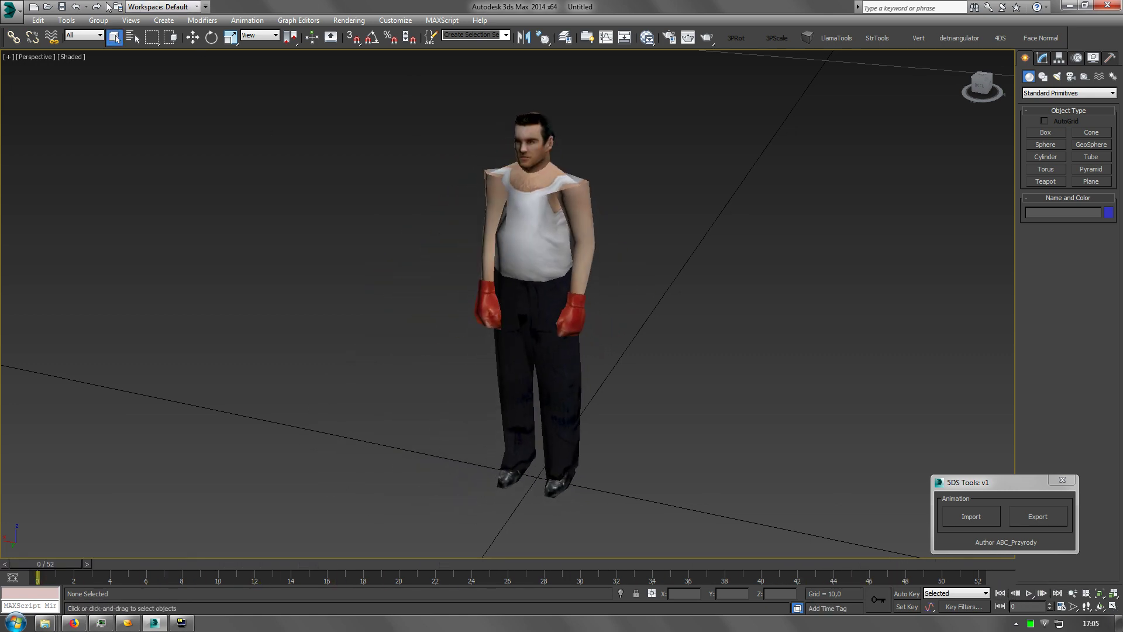
- Undo the VykopnutiDveri import and import the walking animation "WALK1.5DS" onto the character
{"action": "left_click", "coordinate": [76, 8]}
{"action": "left_click", "coordinate": [963, 514]}
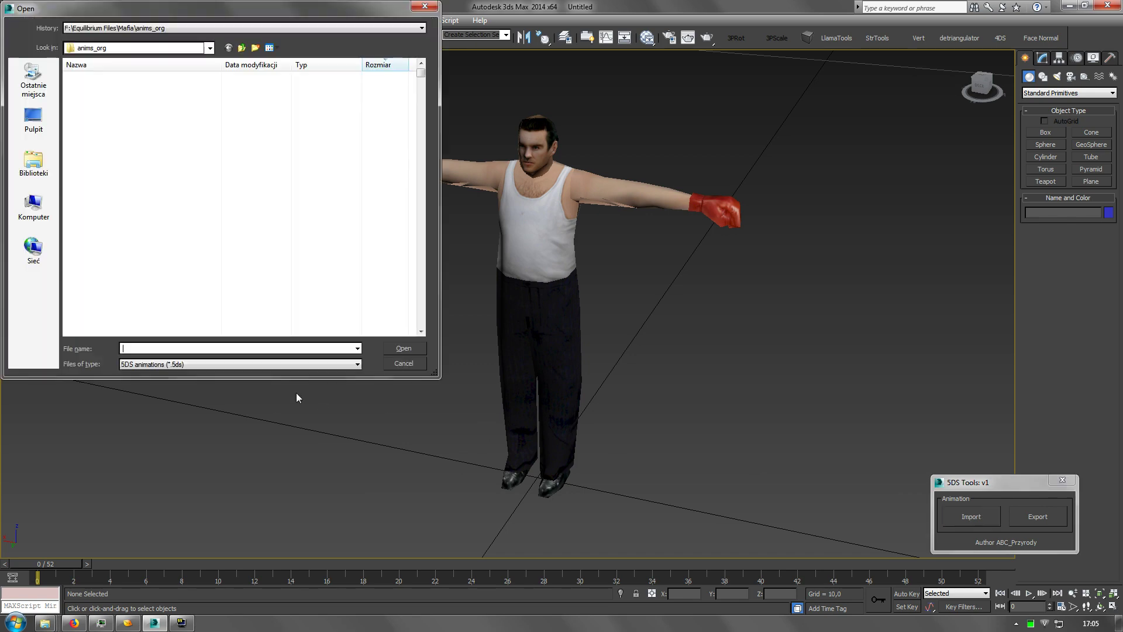
{"action": "type", "text": "wa"}
{"action": "left_click", "coordinate": [224, 369]}
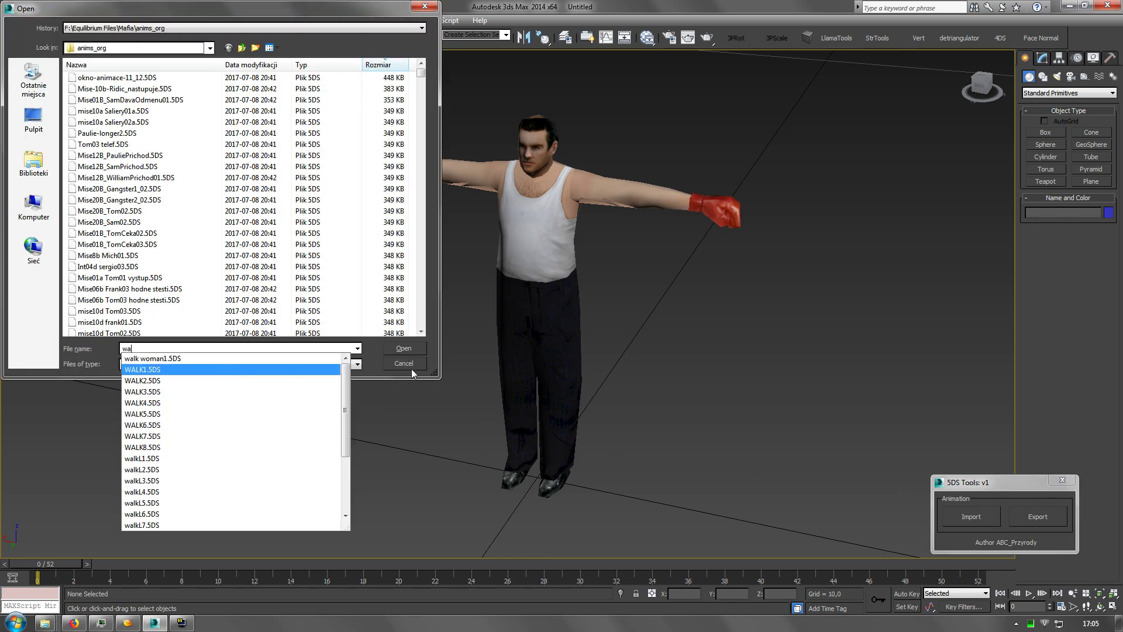
{"action": "left_click", "coordinate": [404, 348]}
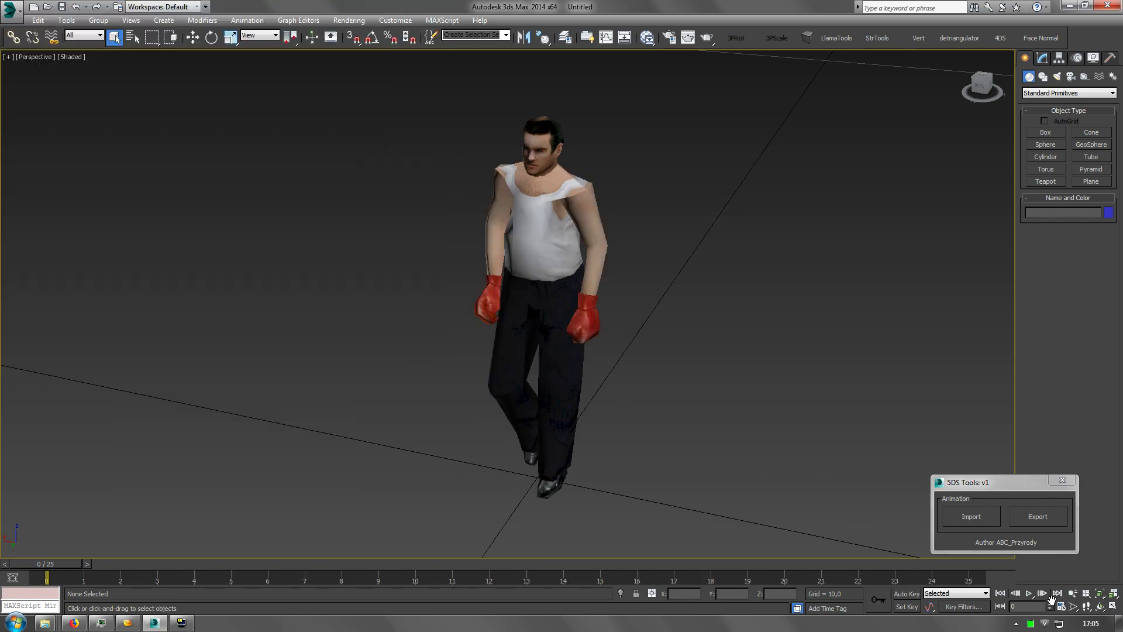
- Play the WALK1 animation on the character, stop it, and return to the first frame
{"action": "left_click", "coordinate": [1028, 593]}
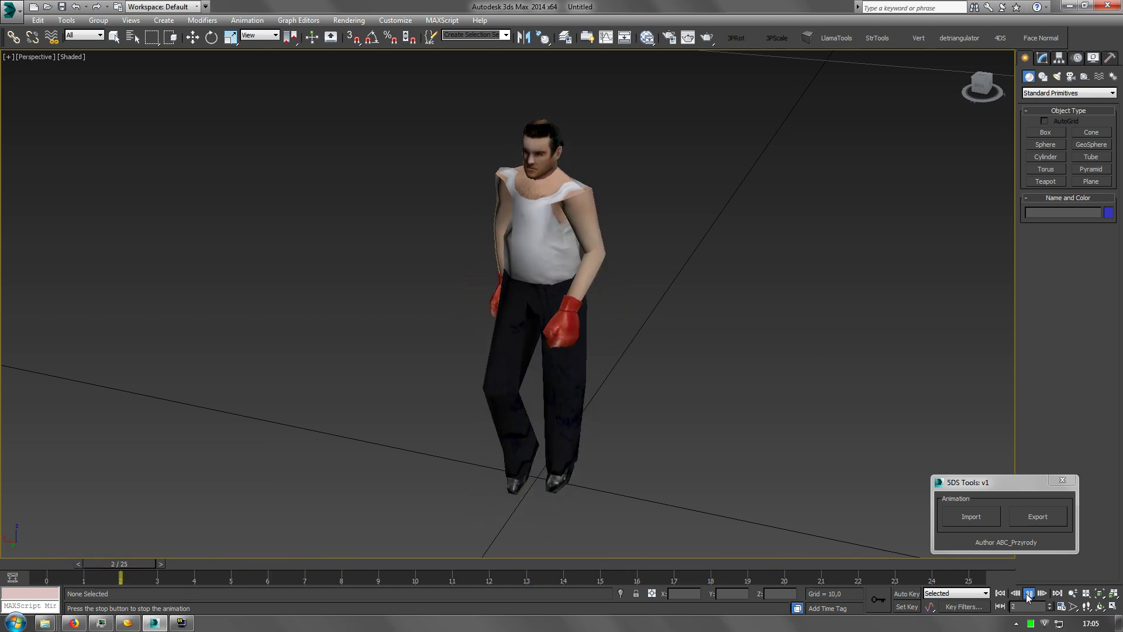
{"action": "left_click", "coordinate": [1028, 593]}
{"action": "left_click", "coordinate": [1000, 594]}
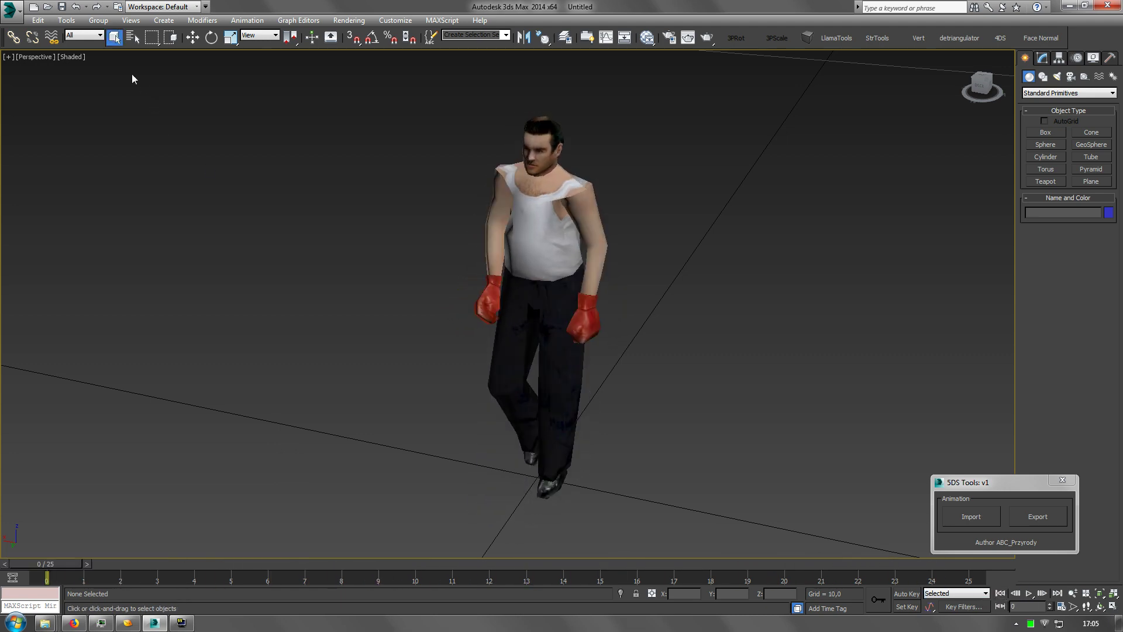
- Undo the WALK1 import and import the running animation "run1.5DS" onto the character
{"action": "left_click", "coordinate": [75, 7]}
{"action": "left_click", "coordinate": [965, 517]}
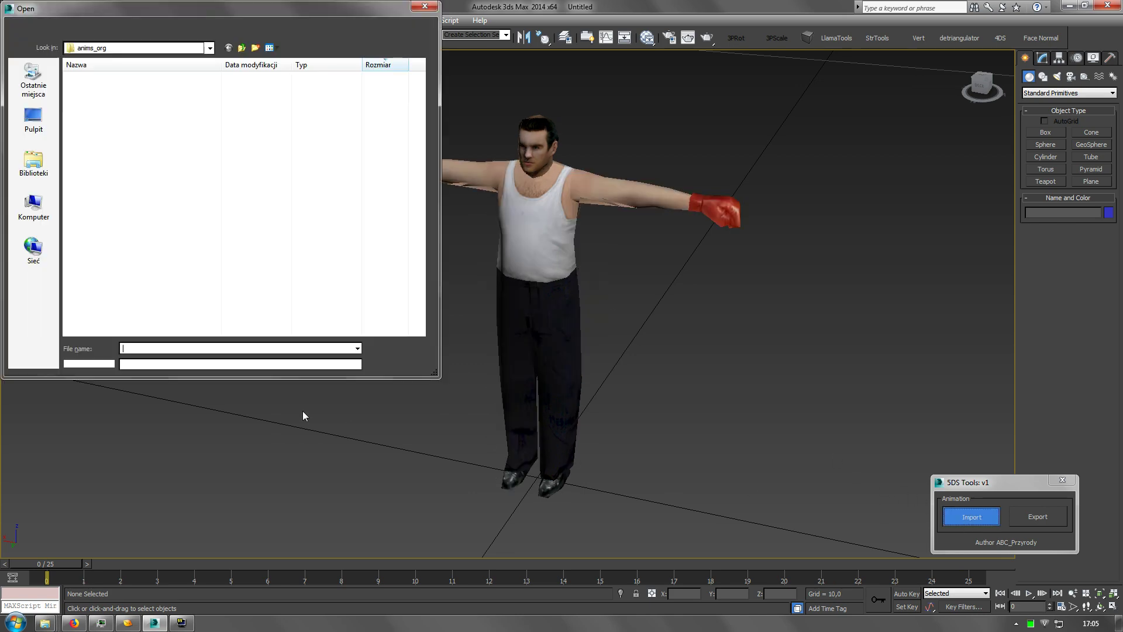
{"action": "type", "text": "ru"}
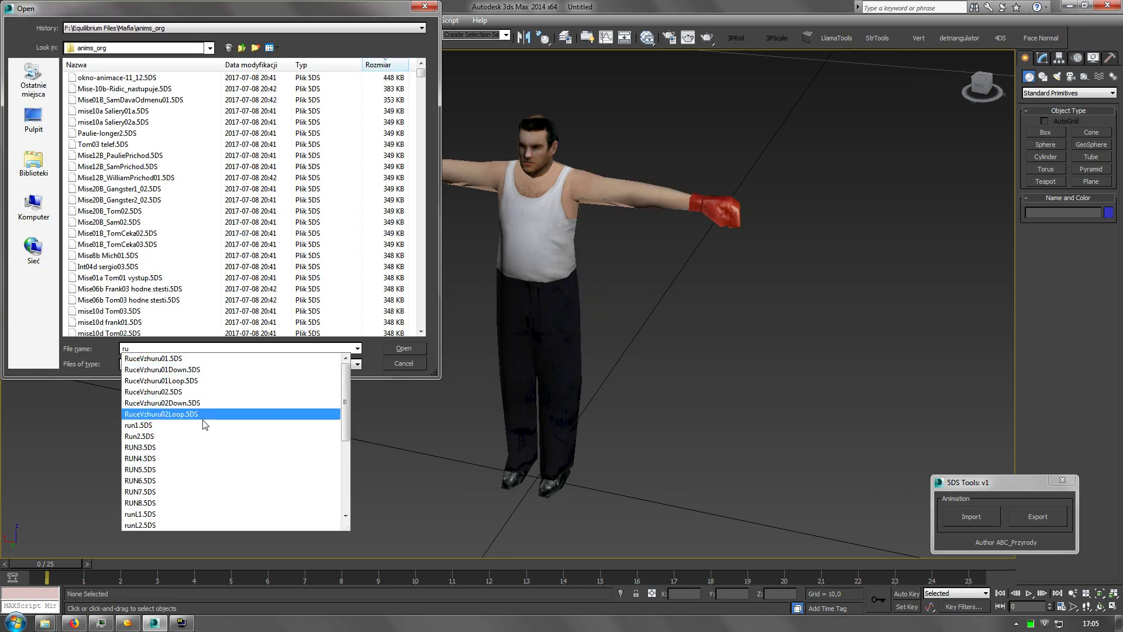
{"action": "left_click", "coordinate": [198, 427]}
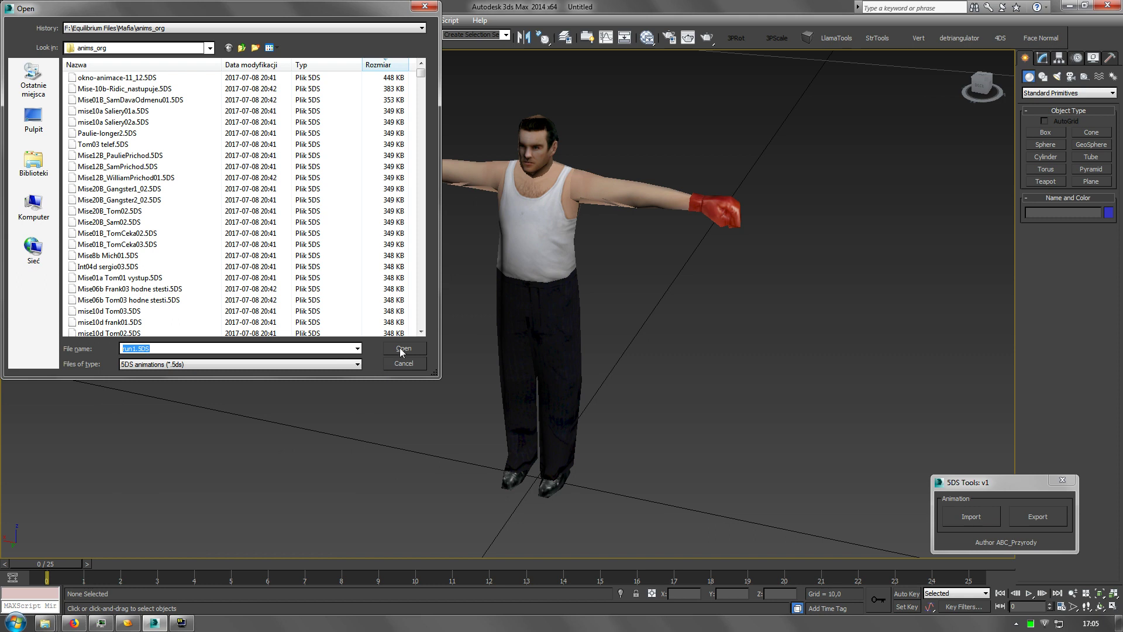
{"action": "left_click", "coordinate": [403, 348]}
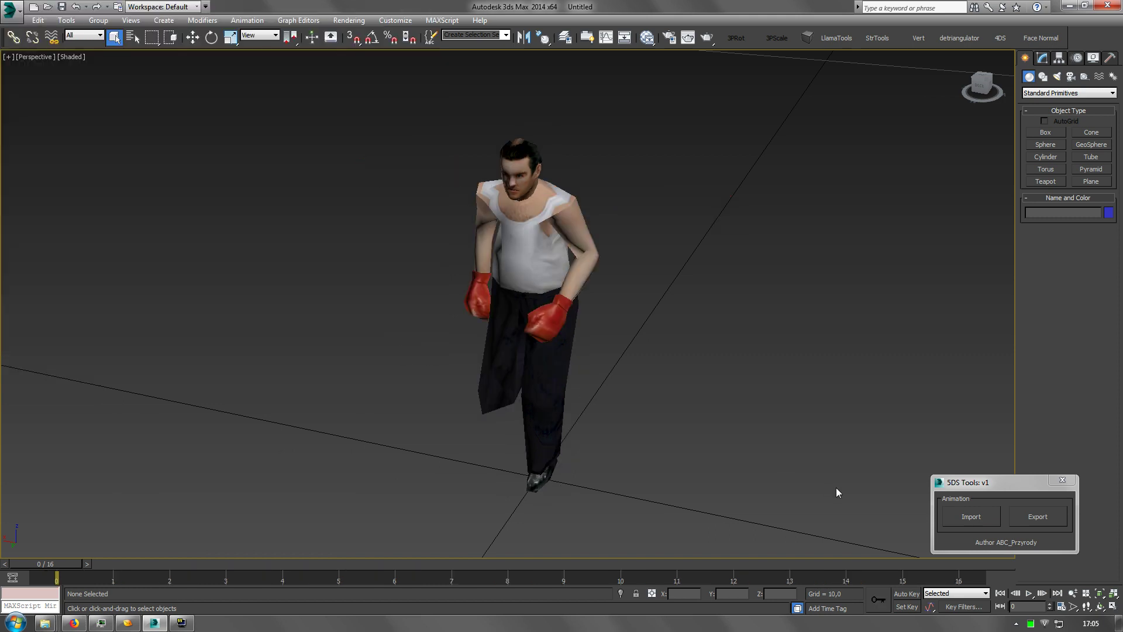
- Play the run1 animation through to review it, and undo its import after rewinding to the first frame
{"action": "left_click", "coordinate": [1028, 593]}
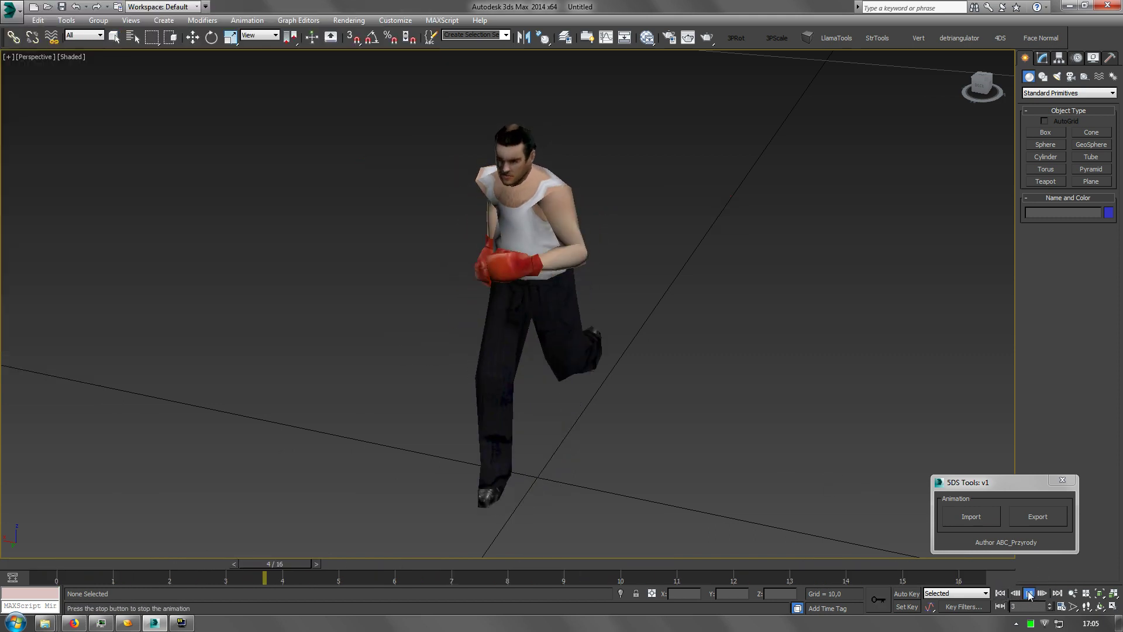
{"action": "left_click", "coordinate": [1029, 593]}
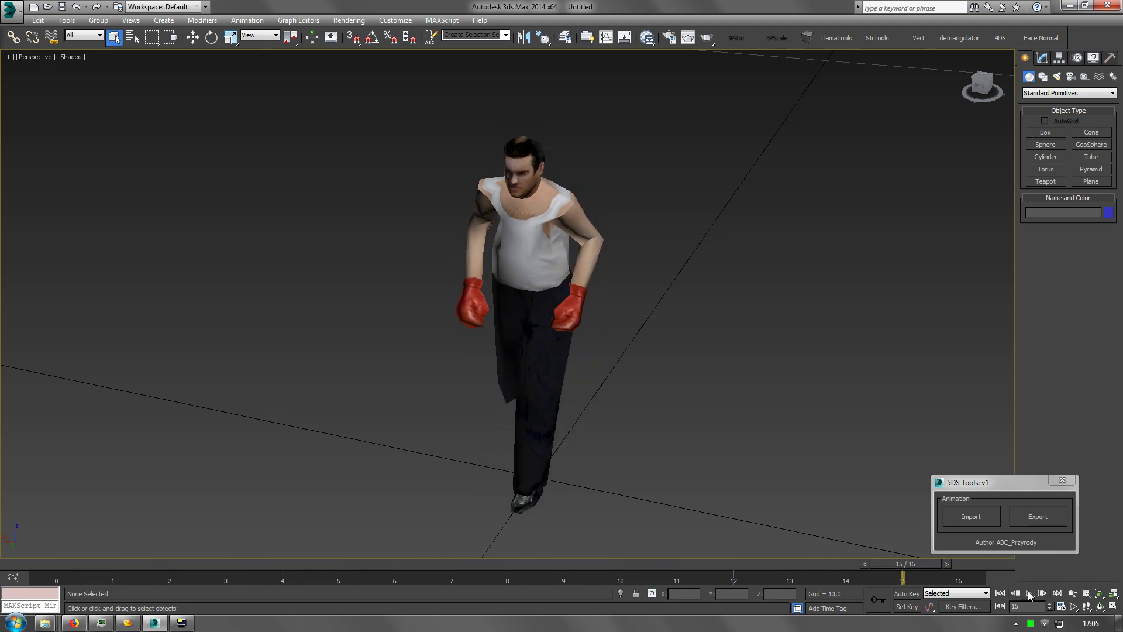
{"action": "left_click", "coordinate": [1001, 593]}
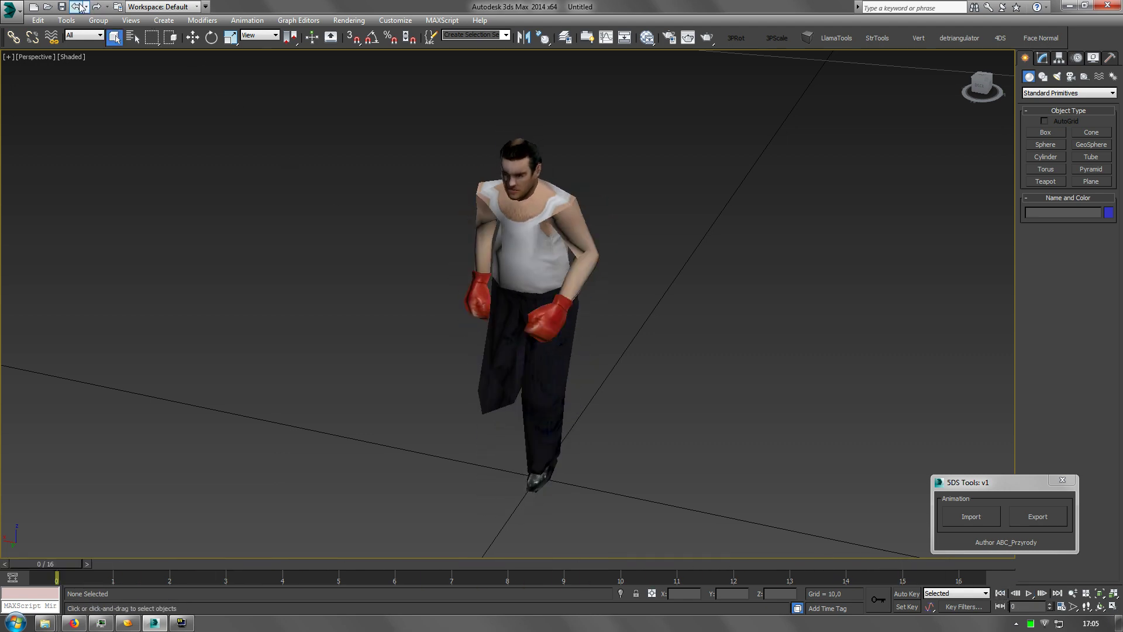
{"action": "left_click", "coordinate": [79, 7]}
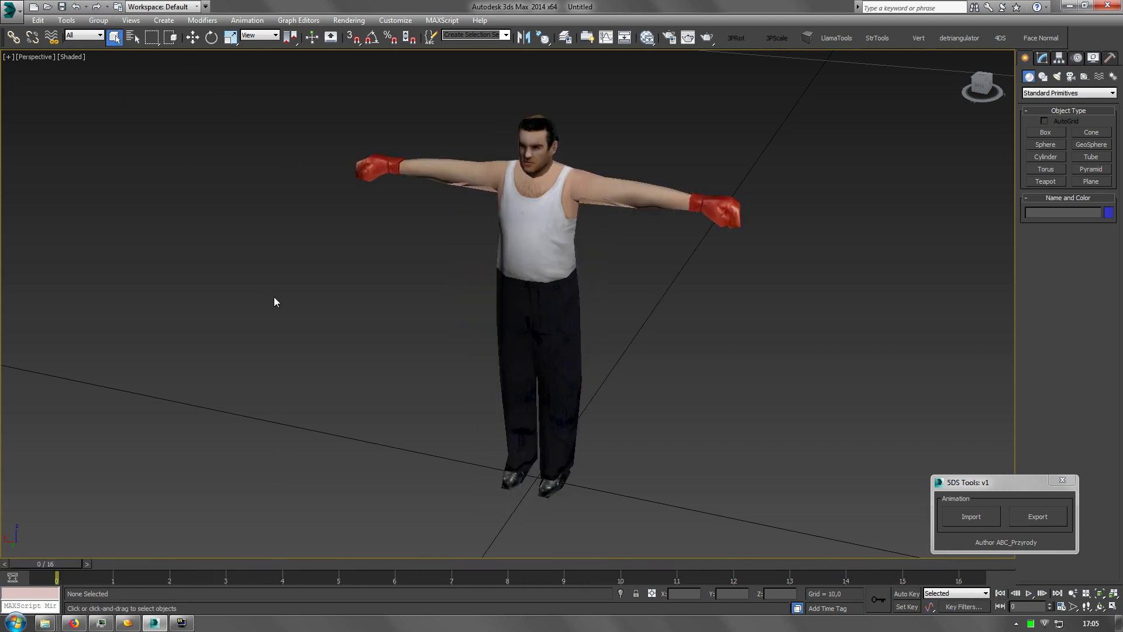